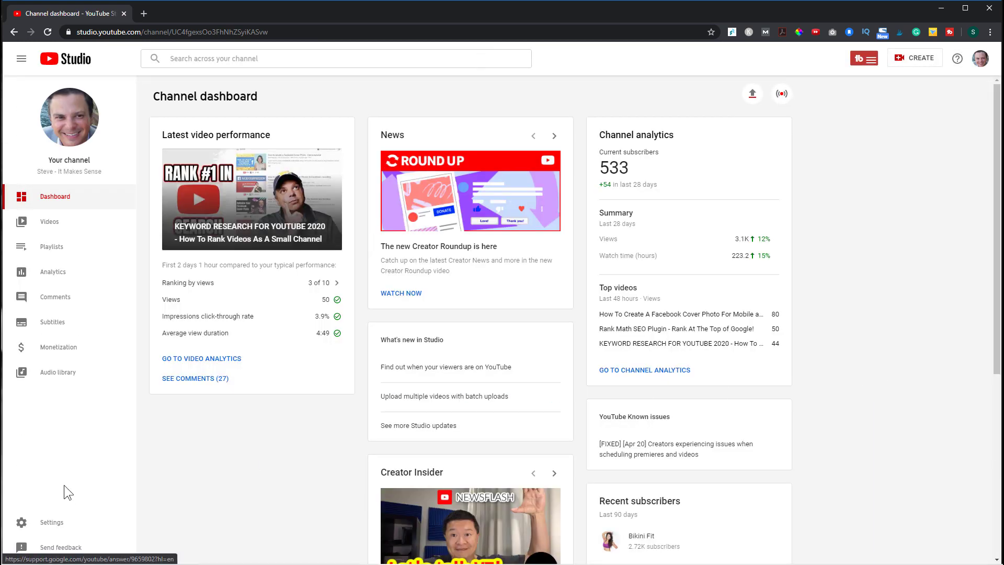
Step: Open the channel's advanced settings and review the audience, subscriber count and advertisement options
scroll(92, 444, down, 1)
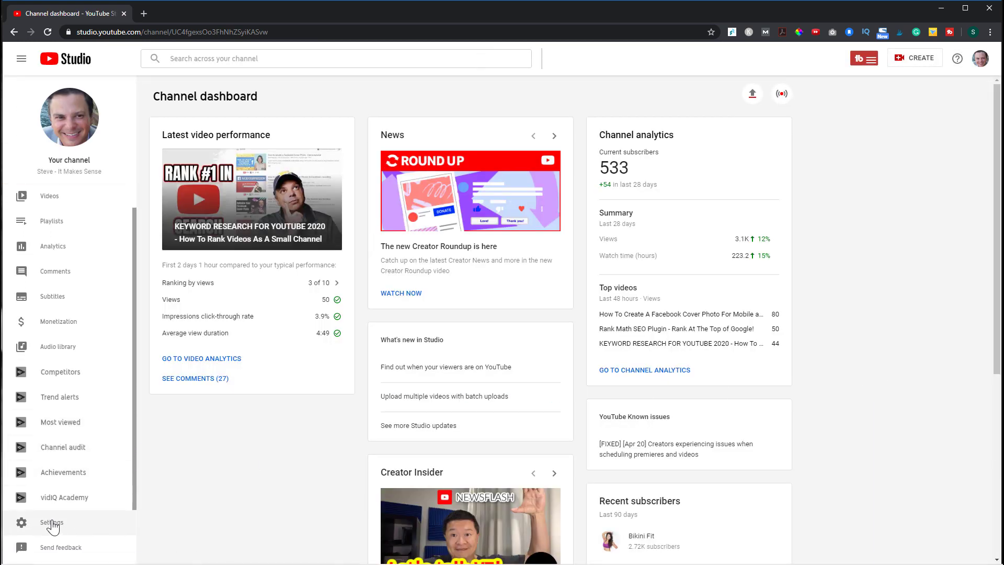
click(52, 523)
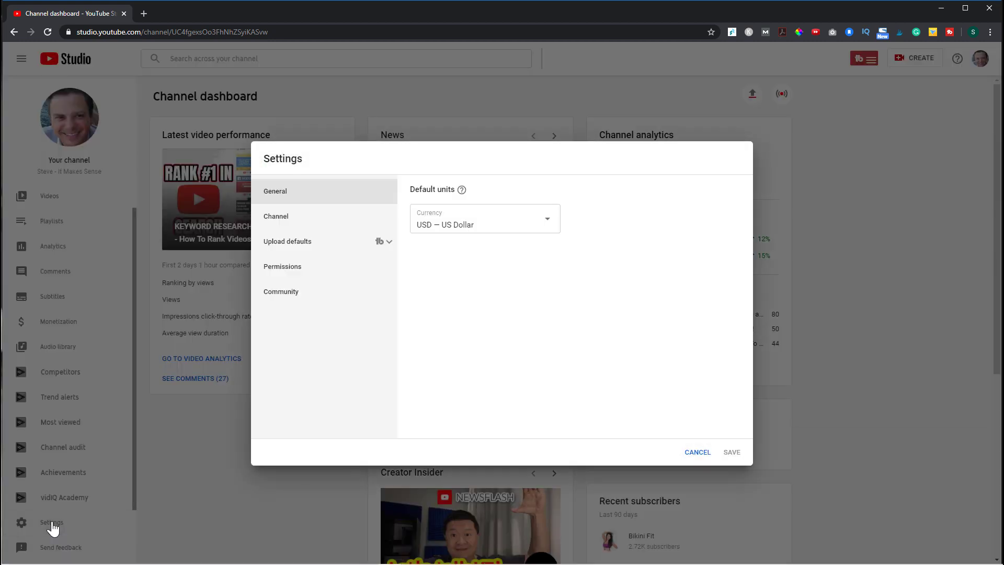
click(279, 222)
click(497, 197)
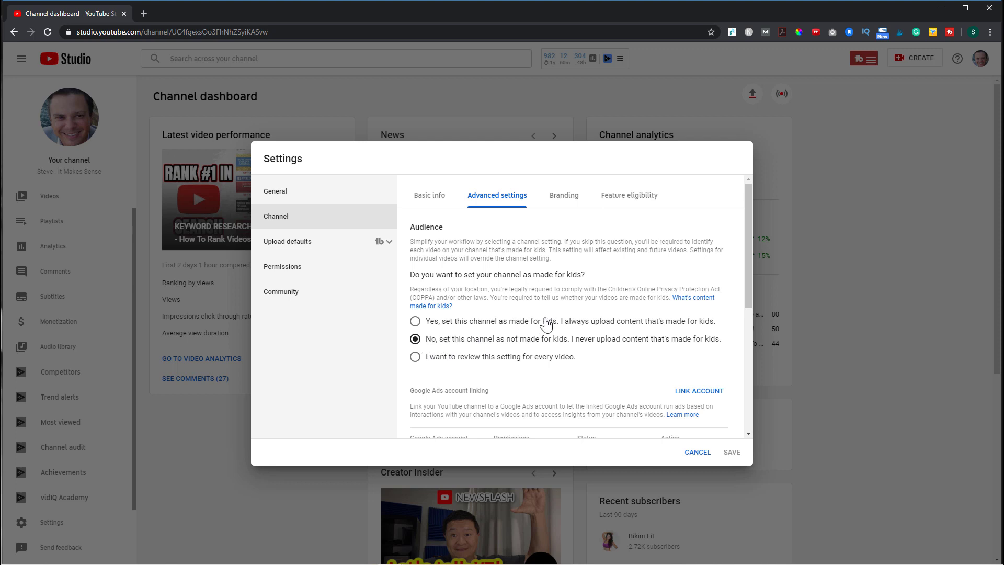
scroll(545, 320, down, 7)
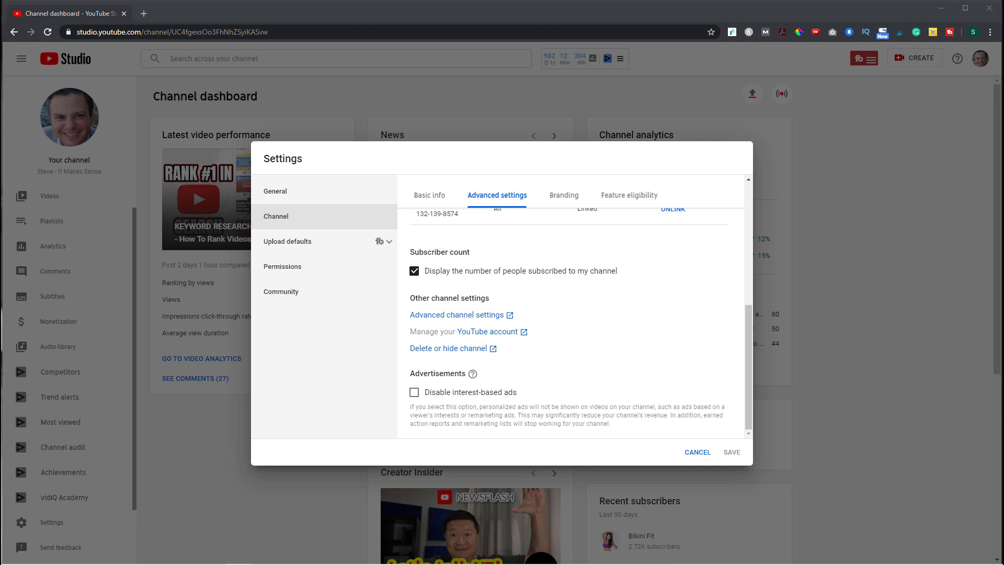
Step: Try a custom start time for the video watermark in the channel branding settings, and return its display time to Entire video
click(568, 196)
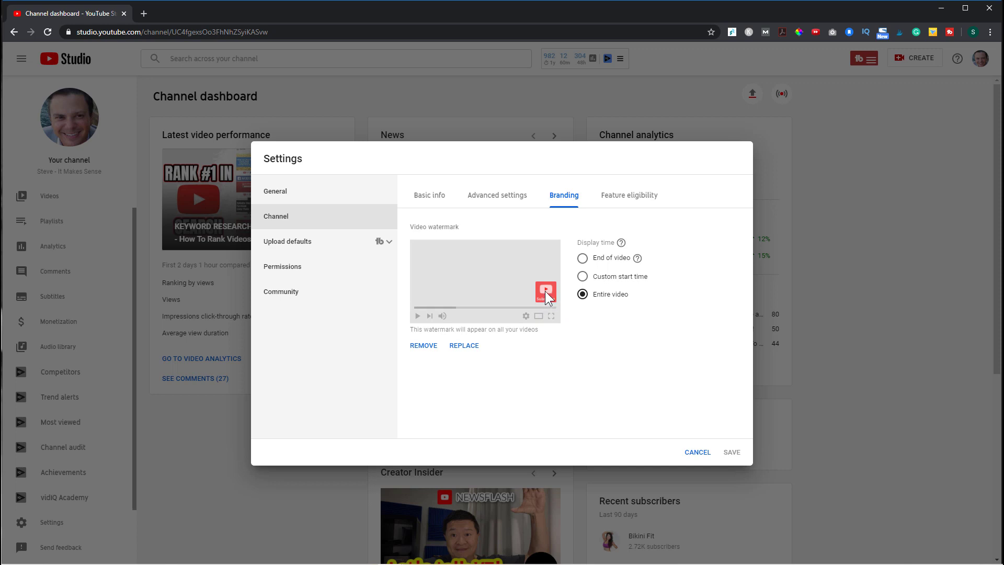
click(606, 282)
click(582, 317)
Step: Examine the default video description in the upload defaults, from the webinar link to the earning disclaimer and affiliate note
click(307, 248)
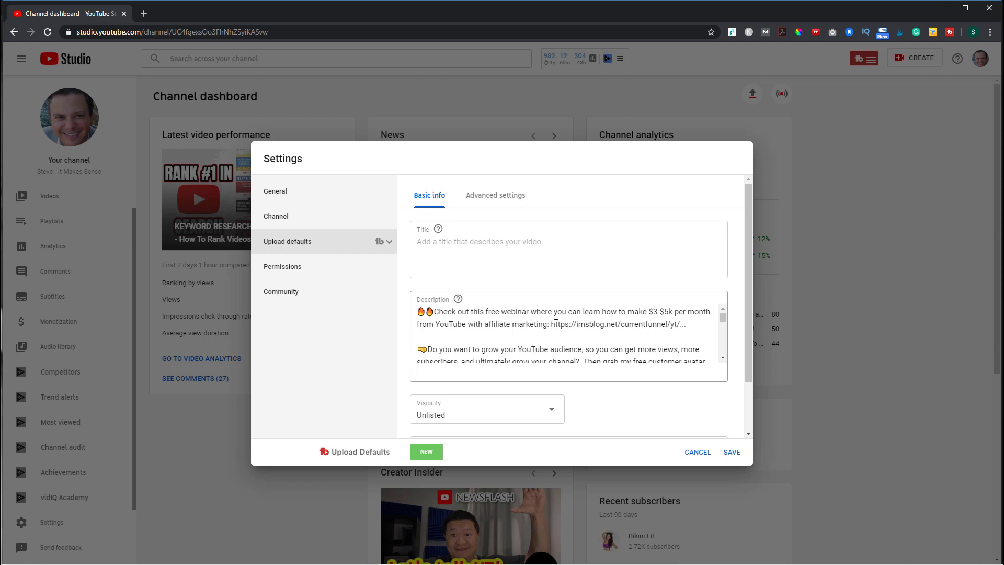
scroll(555, 324, down, 15)
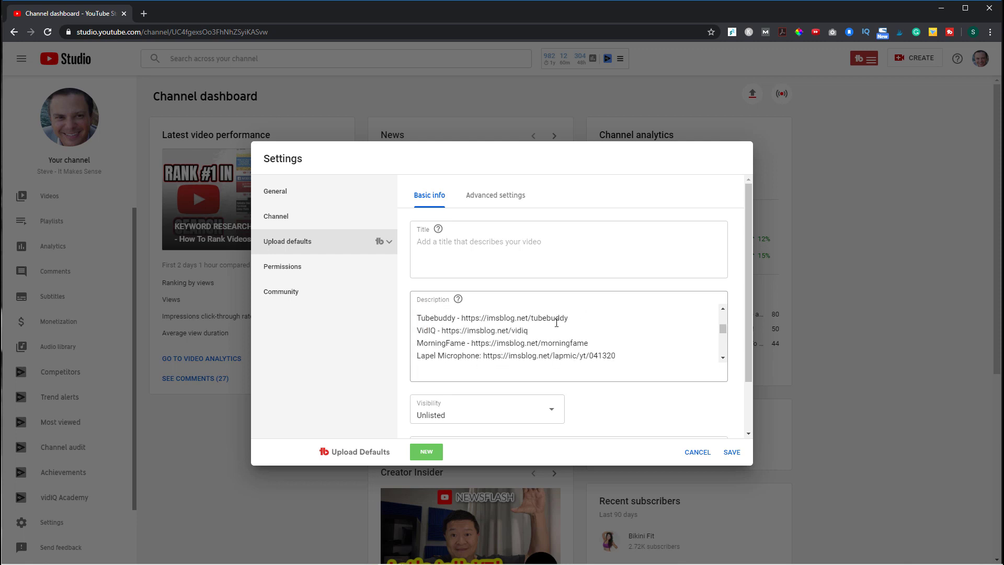
scroll(500, 349, up, 5)
scroll(523, 334, down, 5)
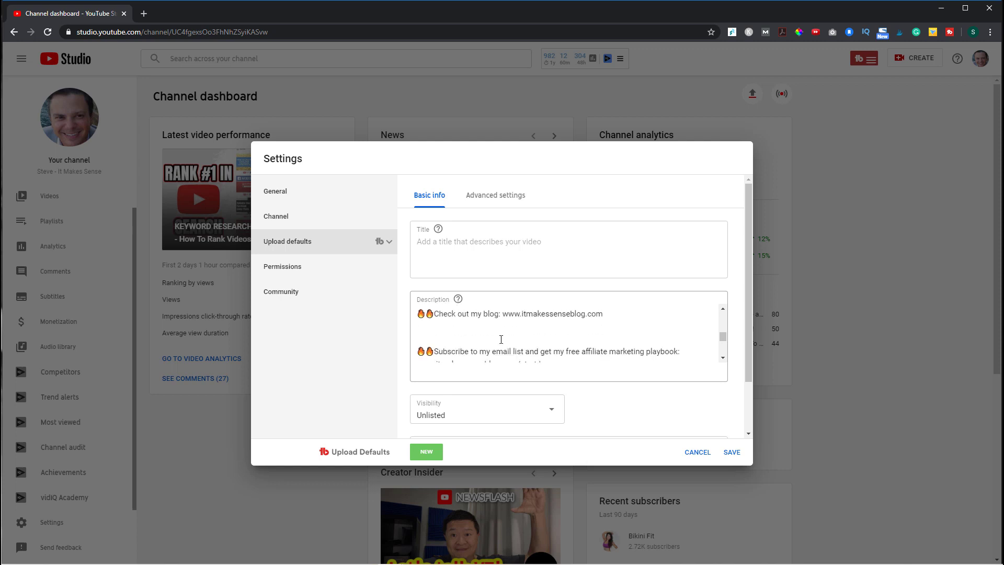
scroll(591, 317, down, 3)
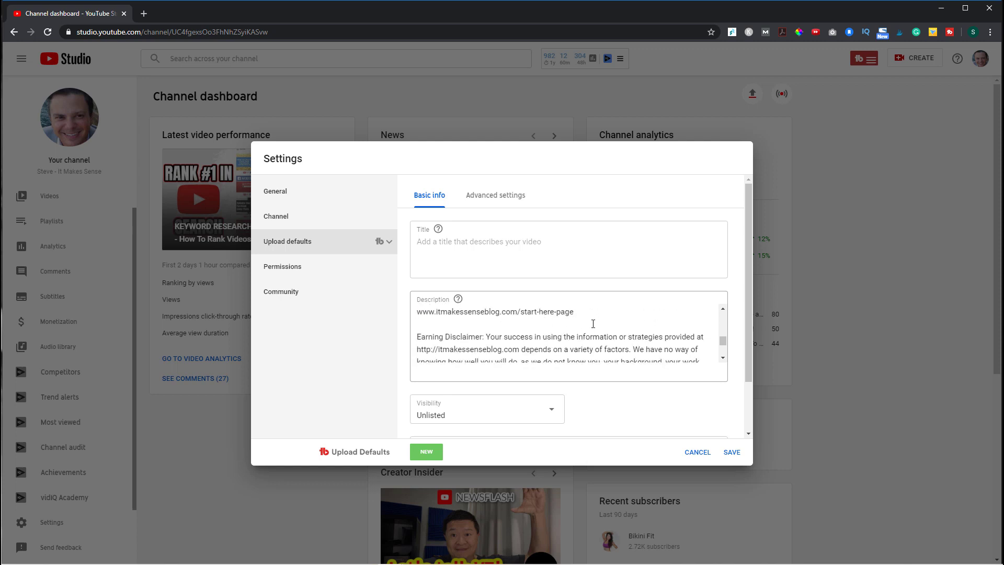
scroll(567, 324, down, 2)
scroll(562, 326, up, 2)
scroll(563, 324, down, 4)
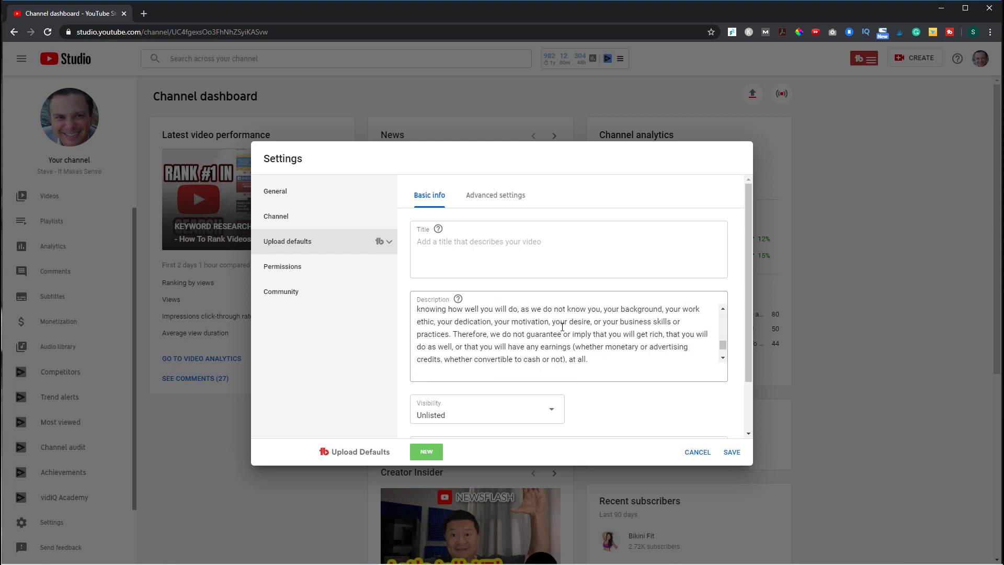
scroll(563, 324, down, 2)
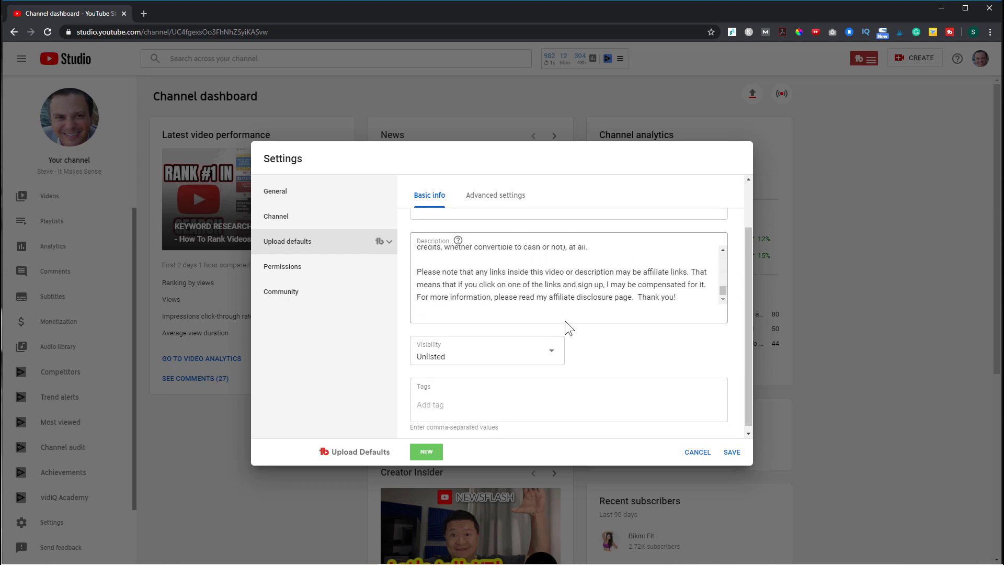
scroll(601, 305, up, 2)
scroll(607, 325, up, 4)
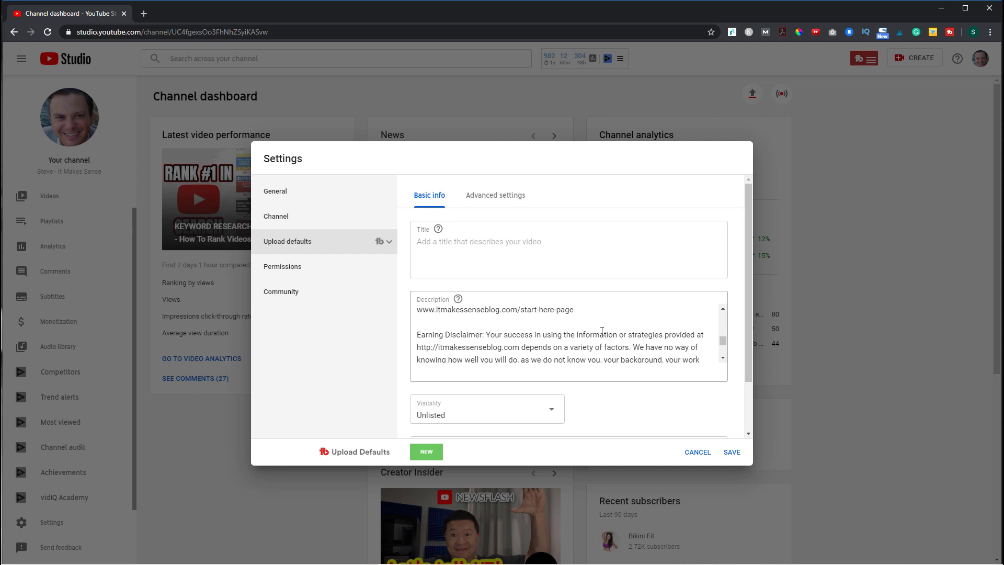
scroll(602, 331, up, 6)
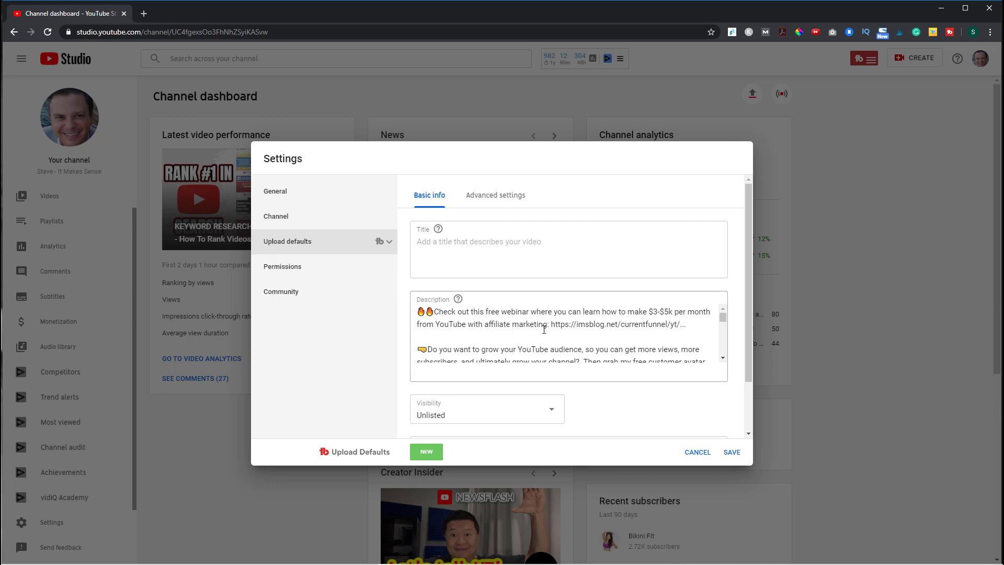
Step: Create a new TubeBuddy upload defaults profile named "Liv Stream" from the Affiliate Marketing profile
click(385, 249)
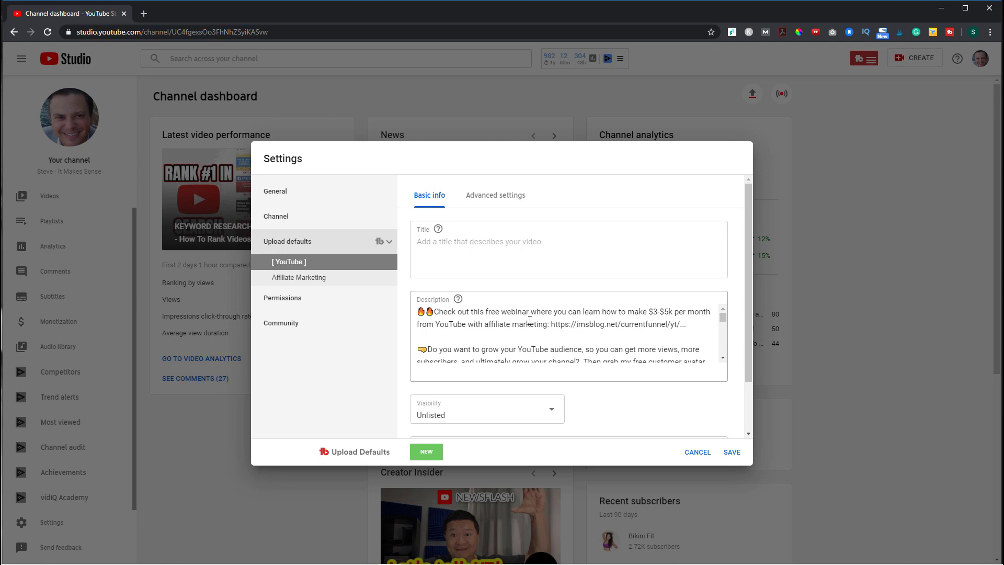
click(302, 282)
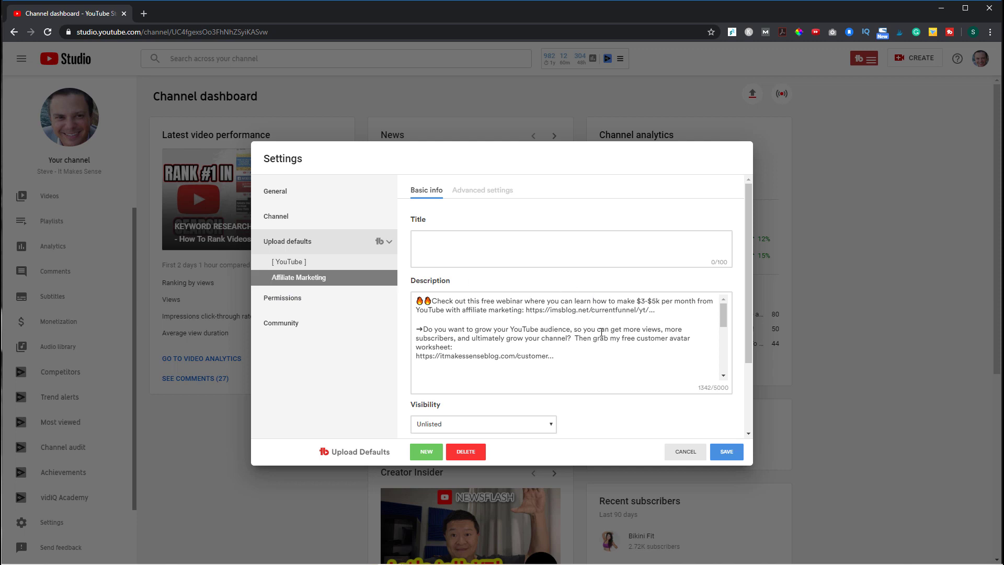
scroll(601, 333, down, 6)
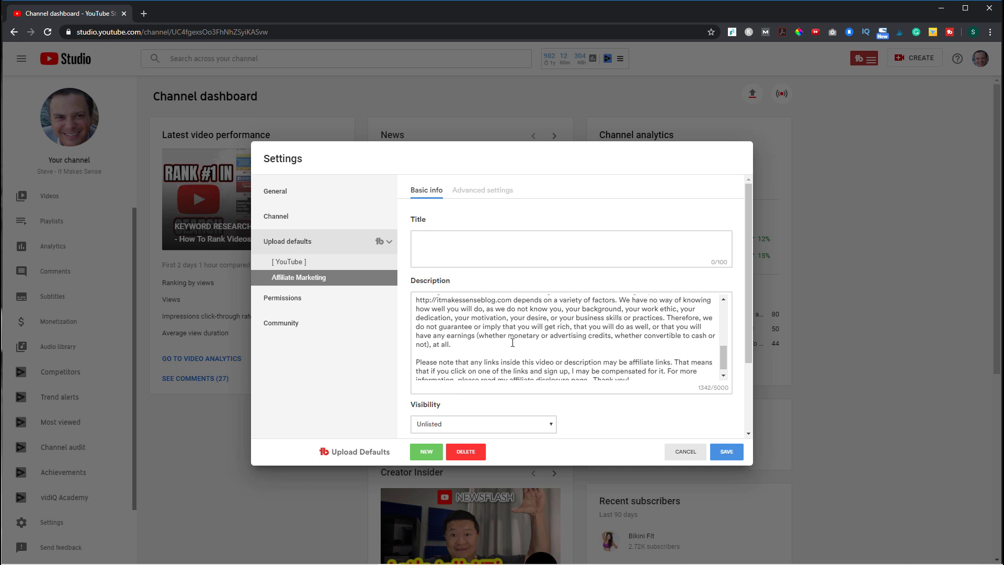
click(426, 452)
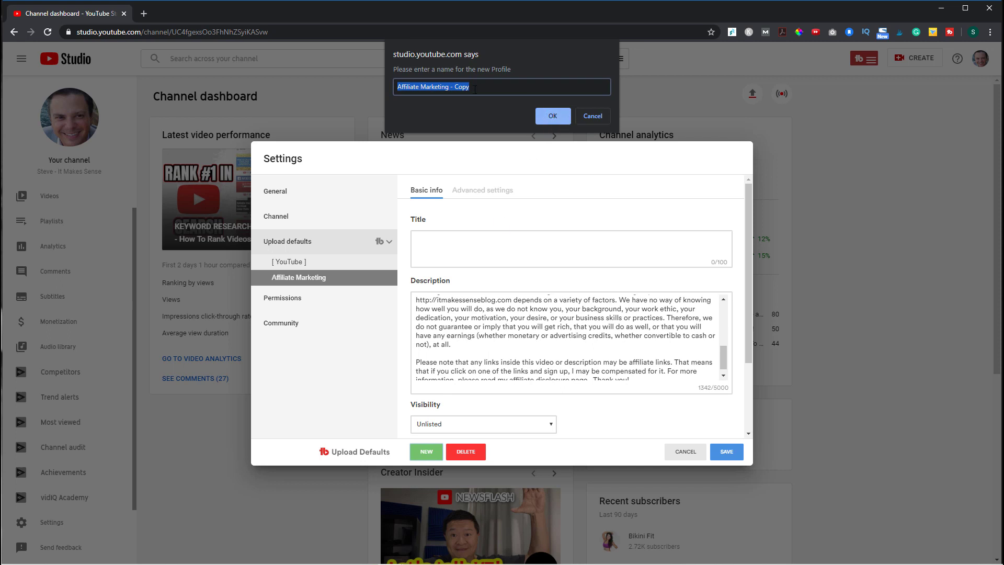
text(Liv)
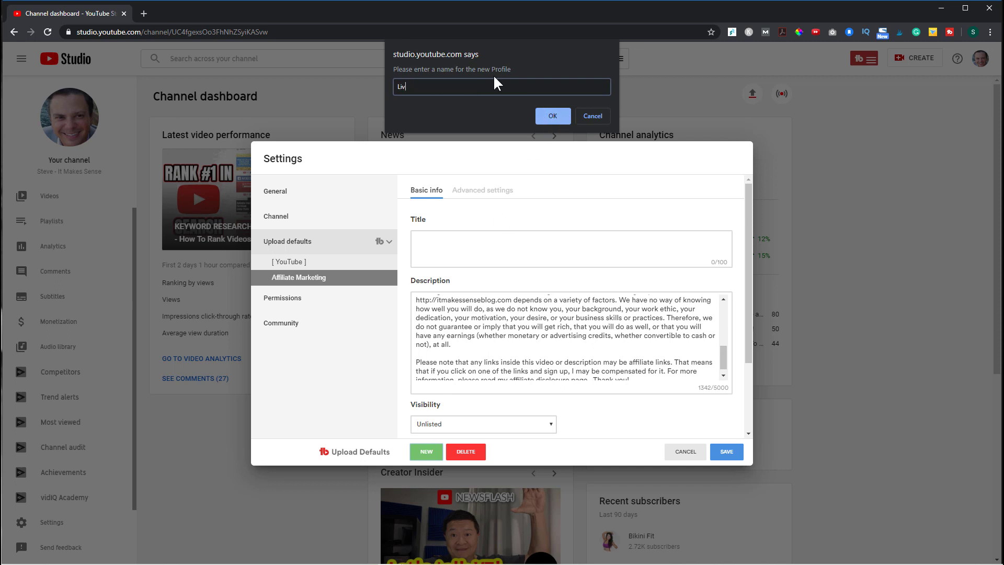
text( Stream)
click(541, 114)
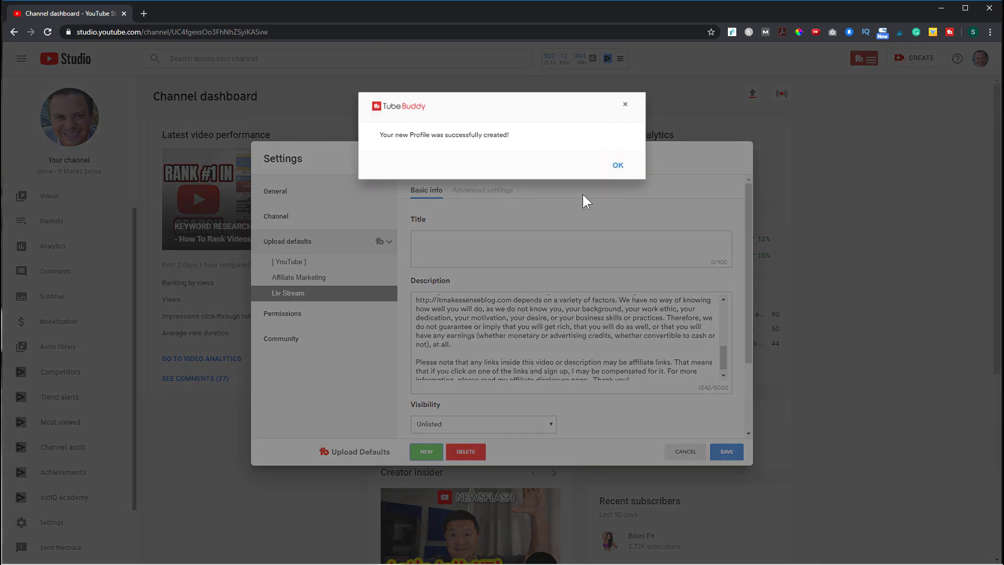
click(617, 167)
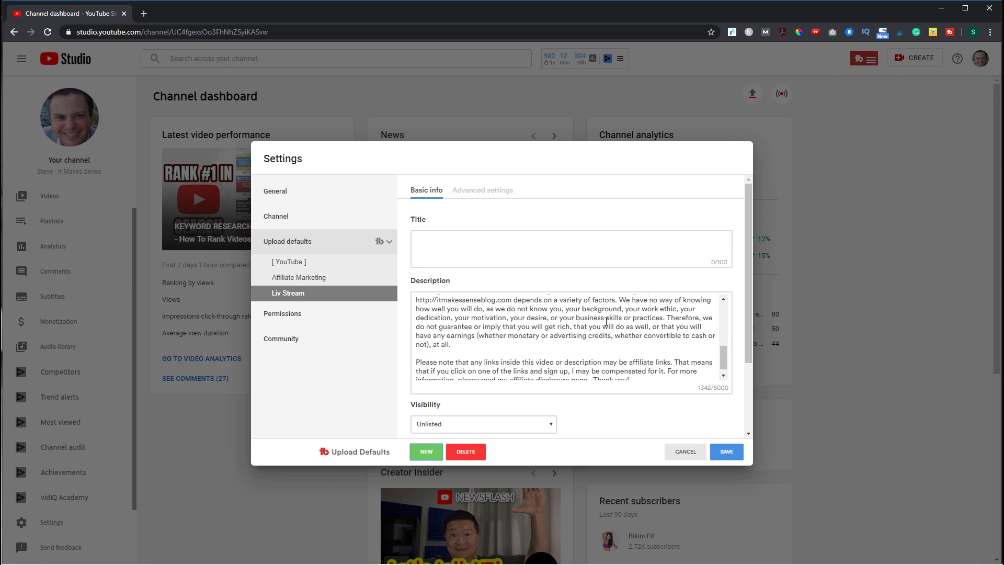
Step: Review the Liv Stream profile's description and cancel out of the profile settings
click(328, 293)
scroll(575, 321, up, 10)
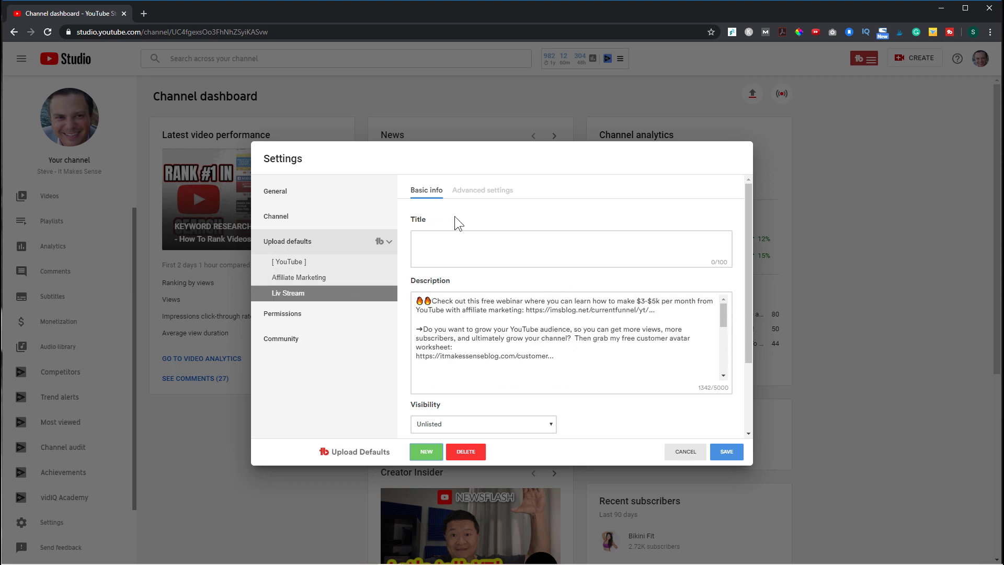
click(685, 451)
Step: Set the advanced upload defaults to Standard YouTube License and the Education category
scroll(569, 294, down, 2)
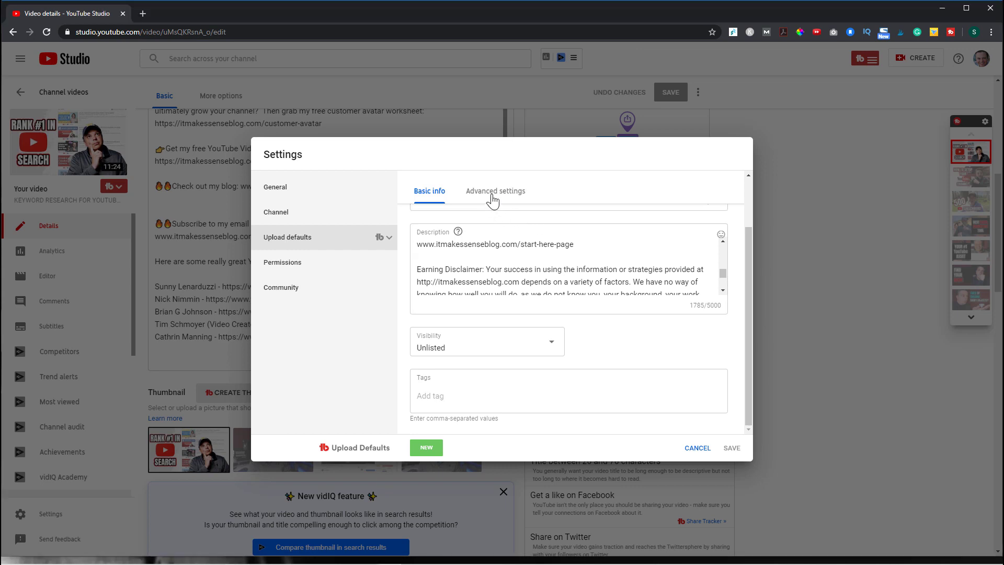
click(492, 197)
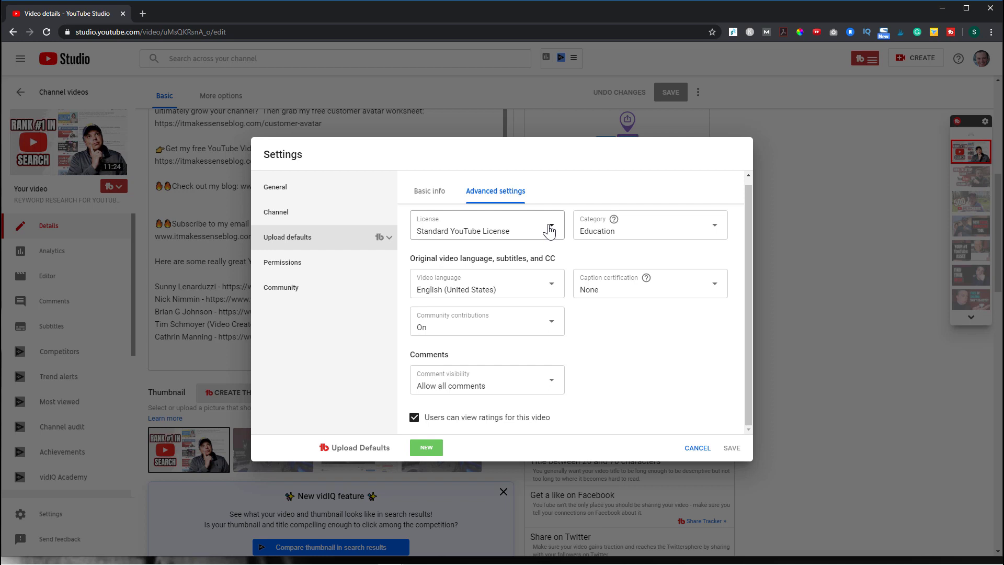
click(552, 226)
click(550, 251)
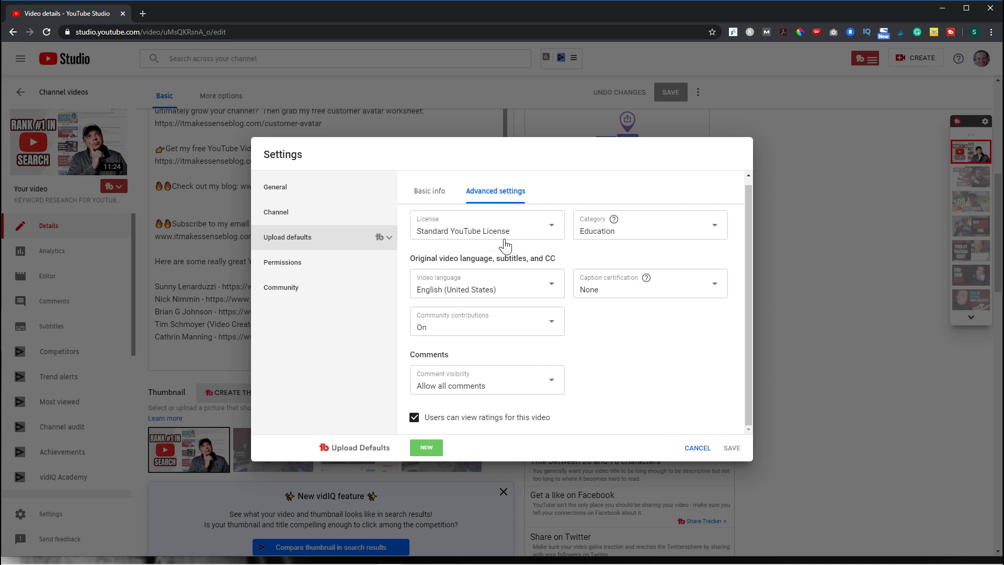
click(553, 230)
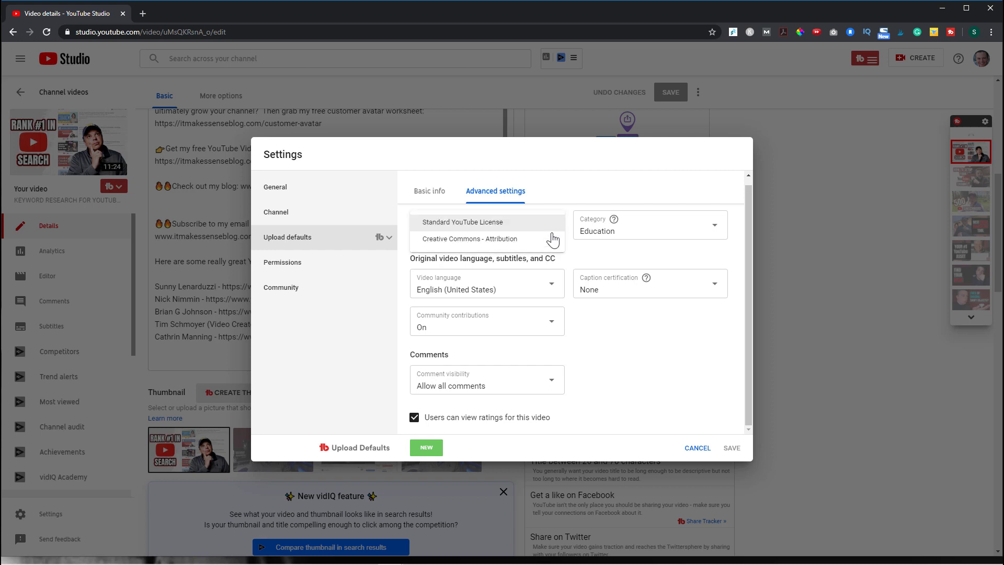
click(504, 226)
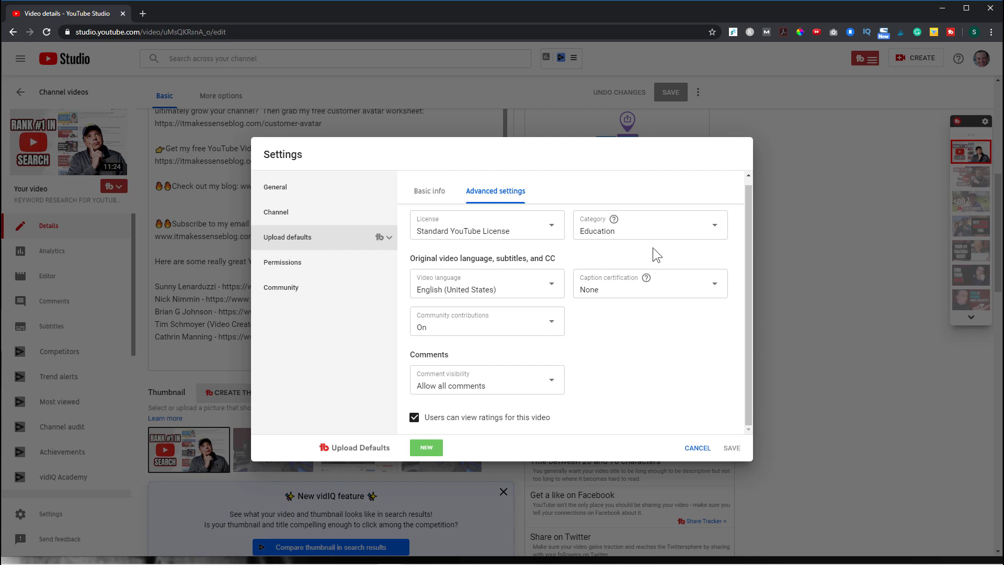
click(715, 235)
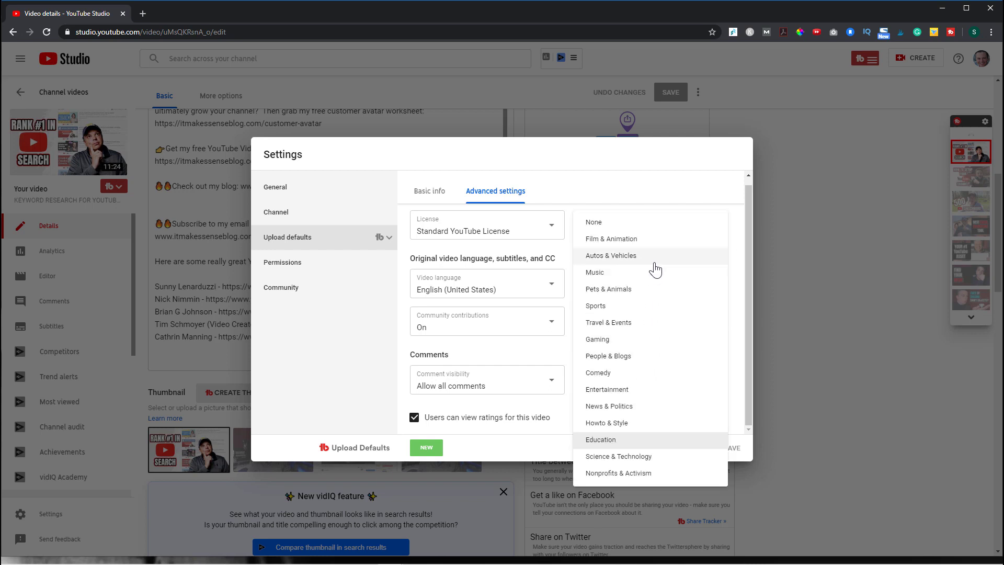
click(598, 440)
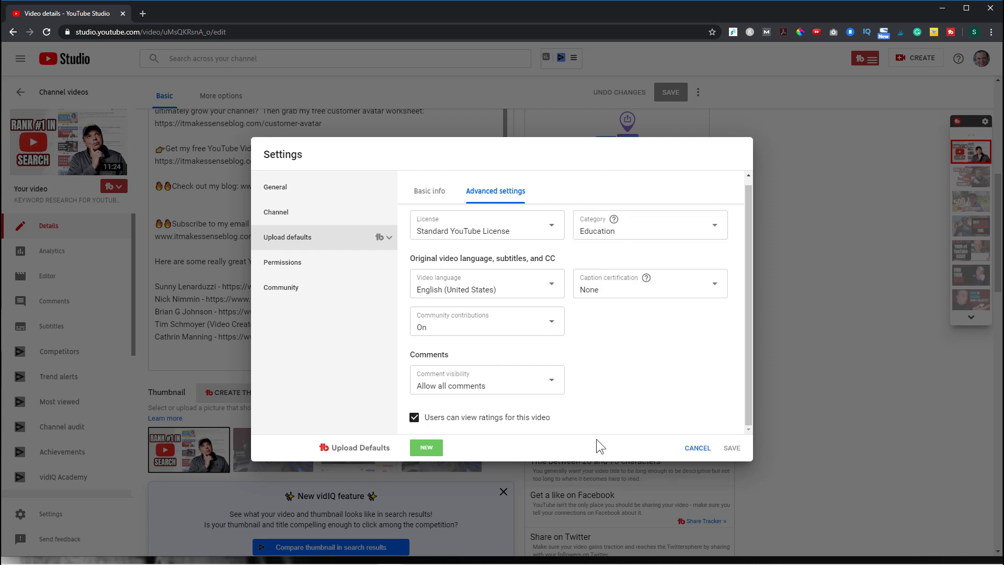